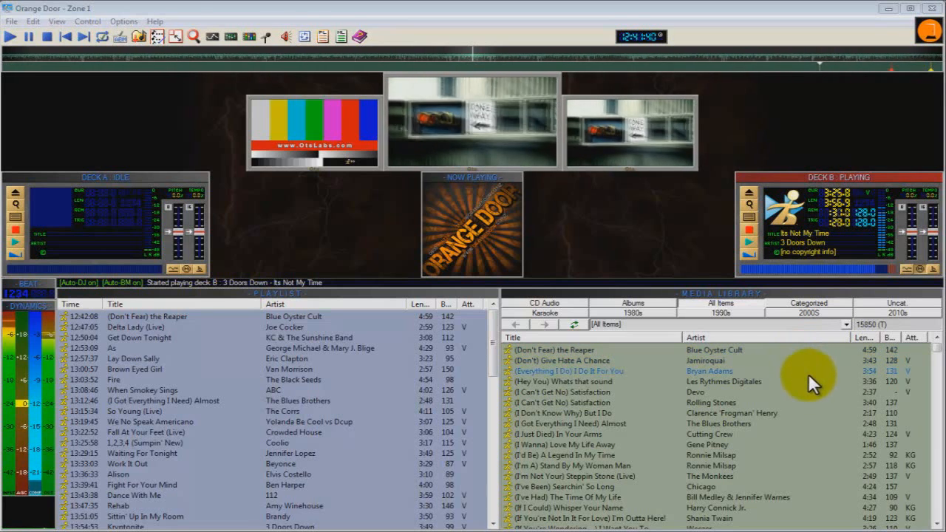
# - Filter the media library to the Country Party category and look through its songs
pyautogui.click(845, 324)
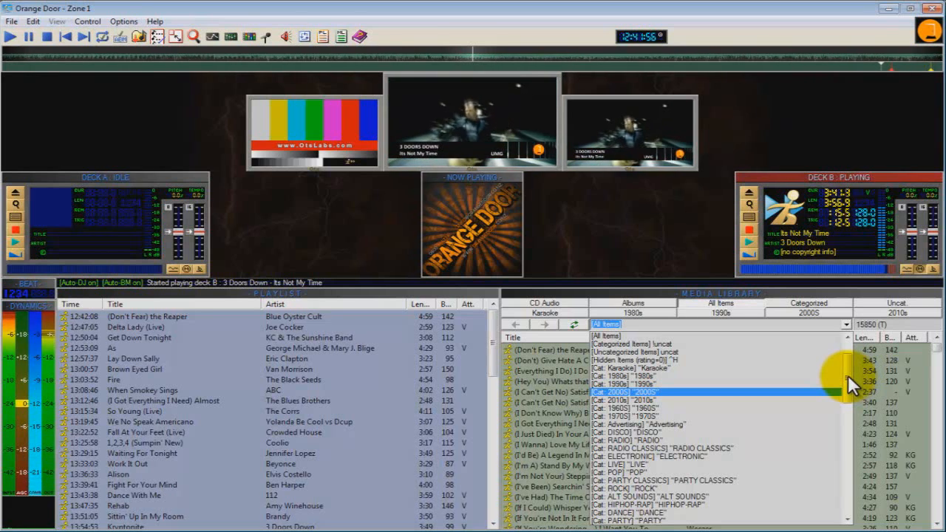
pyautogui.moveTo(847, 375); pyautogui.dragTo(849, 461)
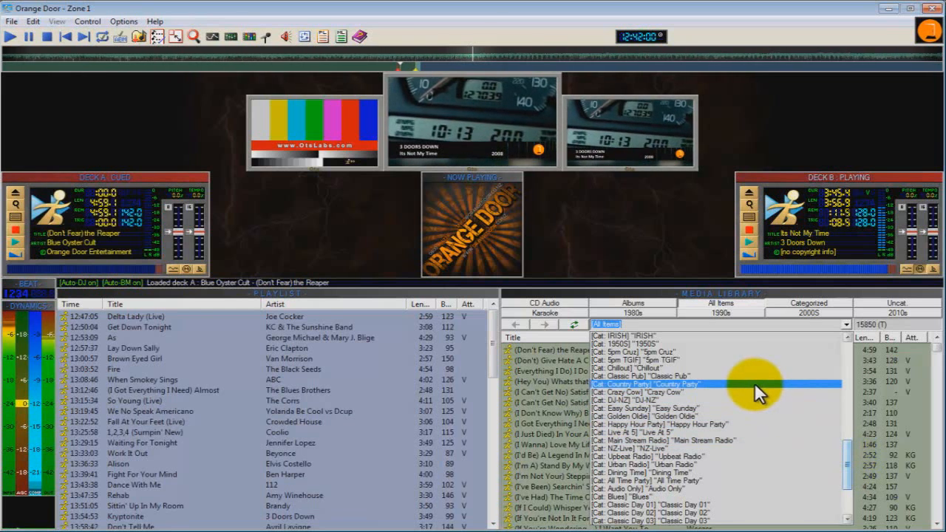
pyautogui.click(709, 382)
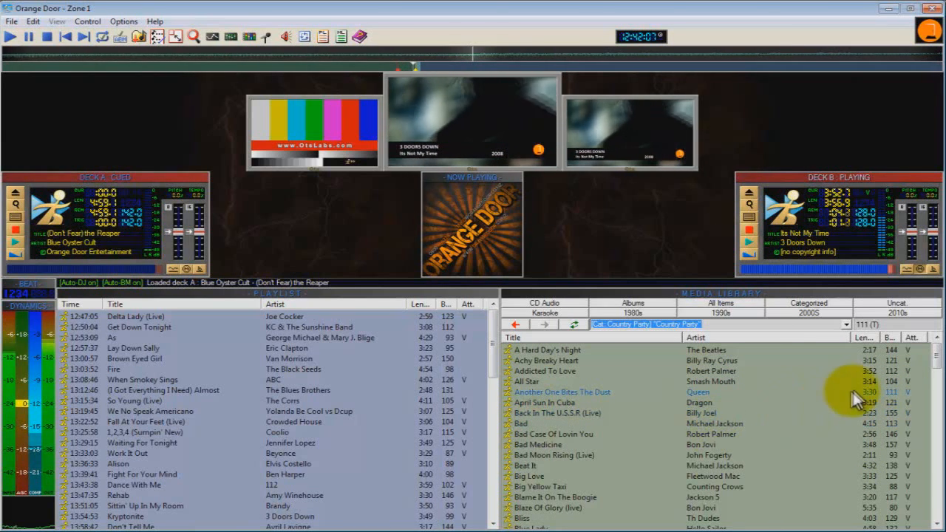
pyautogui.click(699, 402)
pyautogui.scroll(-9, 721, 409)
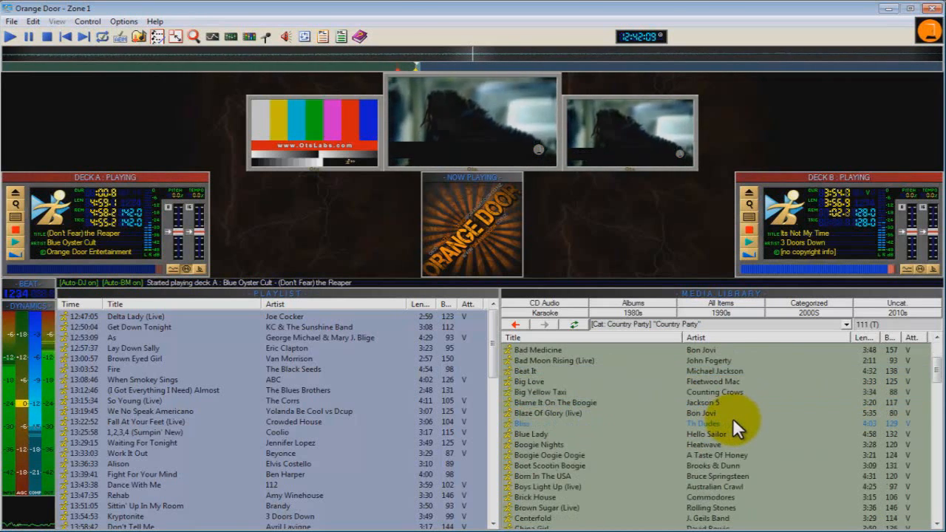
# - Sort the Country Party songs by artist, title, length and BPM in turn, ending with artist order
pyautogui.click(719, 337)
pyautogui.click(667, 336)
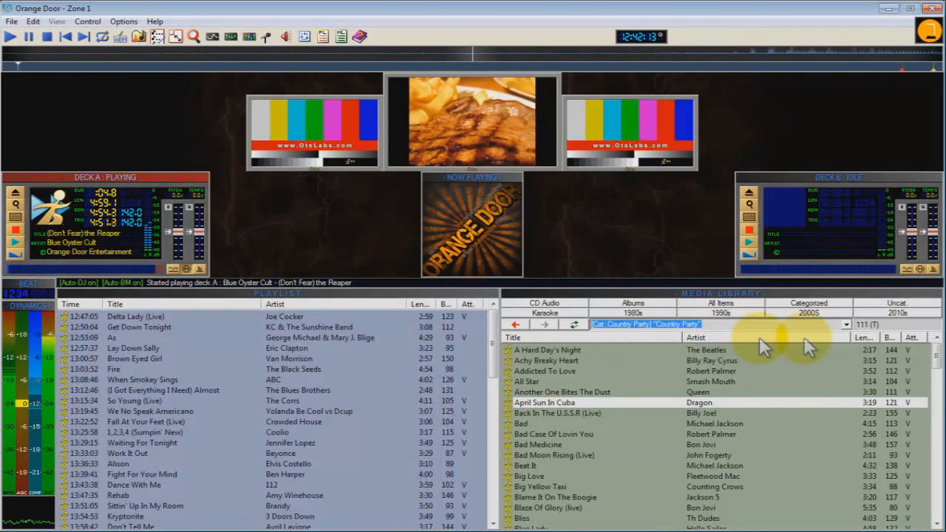
pyautogui.click(864, 337)
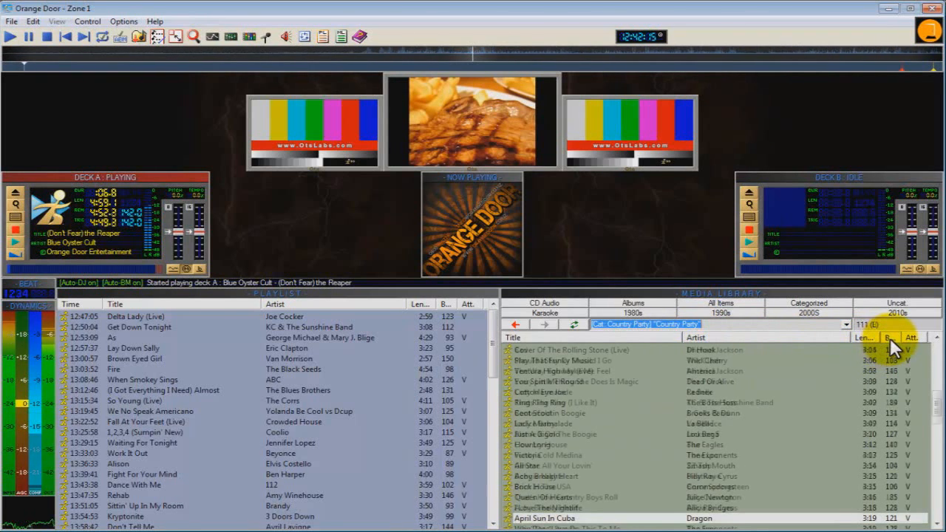
pyautogui.click(890, 338)
pyautogui.click(748, 337)
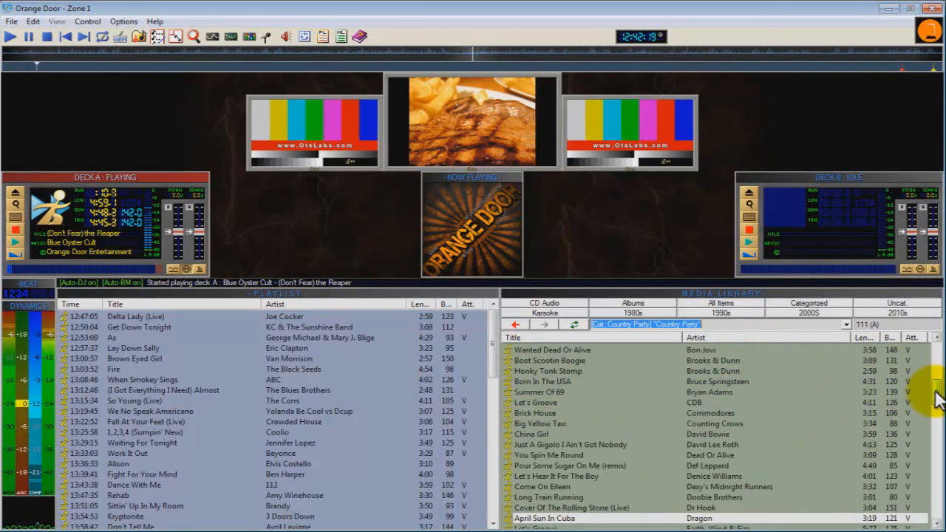
# - Place "Whatever Happened To Tracy" by The Exponents first in the playlist and load "Why Does Love Do This To Me" onto deck B
pyautogui.moveTo(933, 394); pyautogui.dragTo(935, 505)
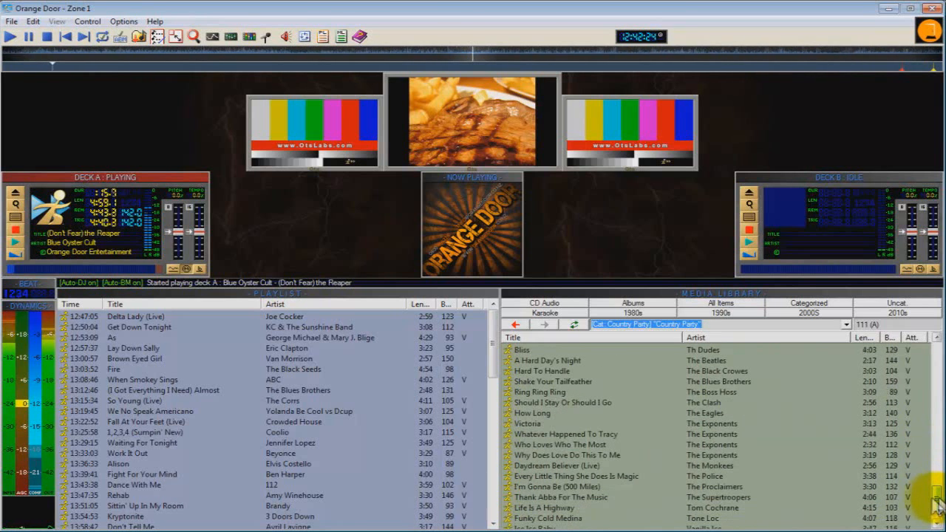
pyautogui.click(724, 434)
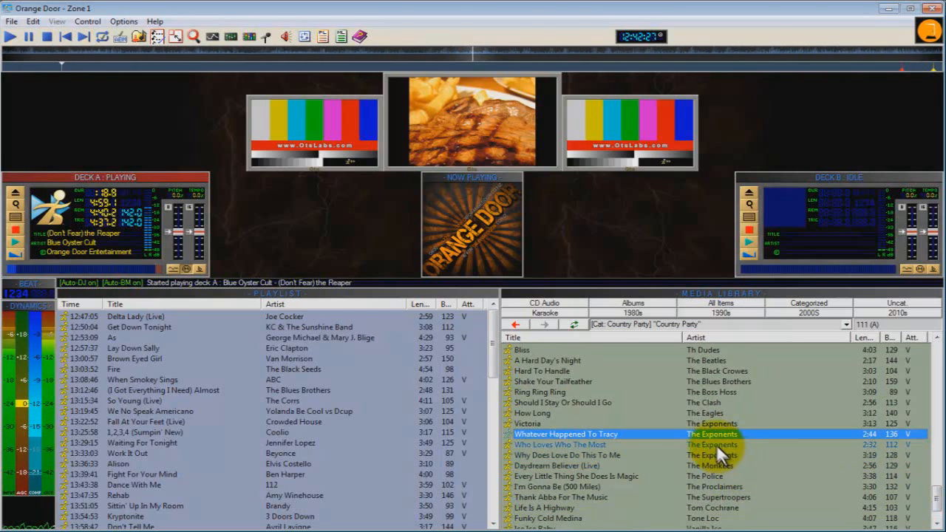
pyautogui.rightClick(672, 432)
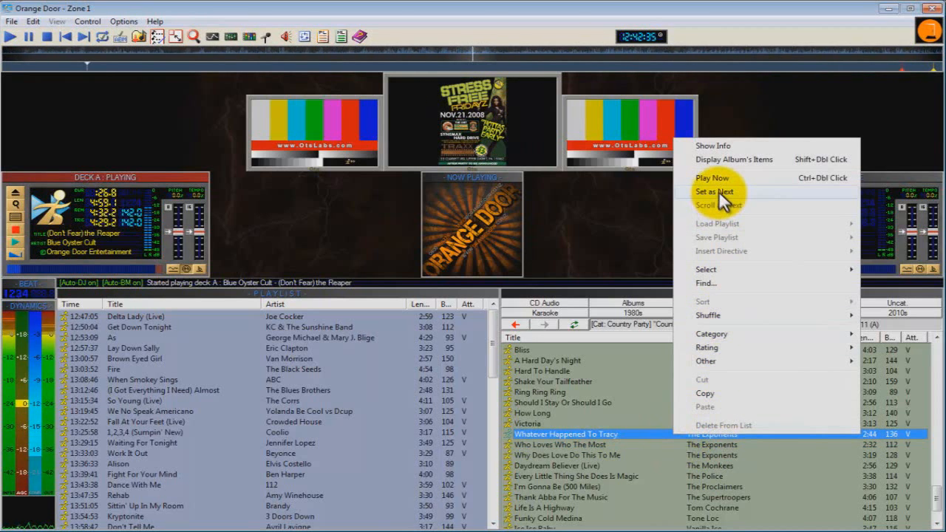
pyautogui.click(603, 437)
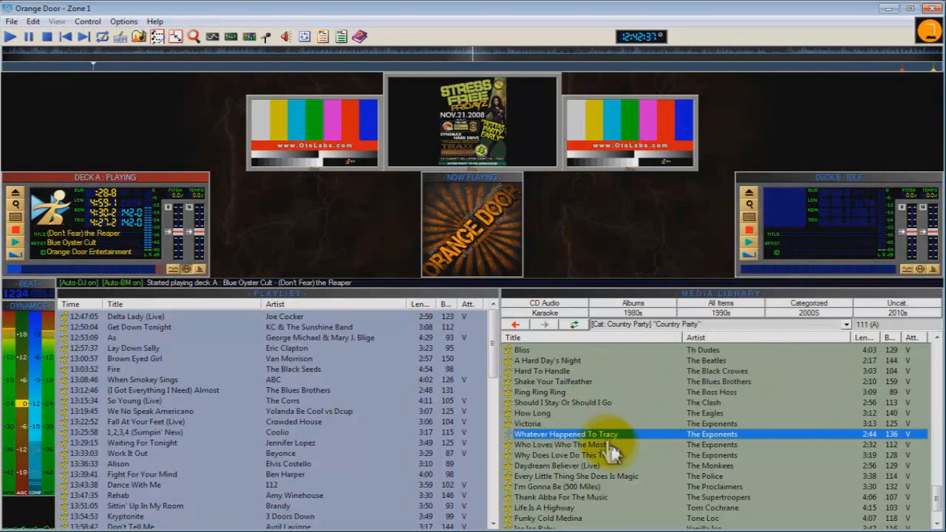
pyautogui.moveTo(613, 441); pyautogui.dragTo(289, 316)
pyautogui.click(707, 455)
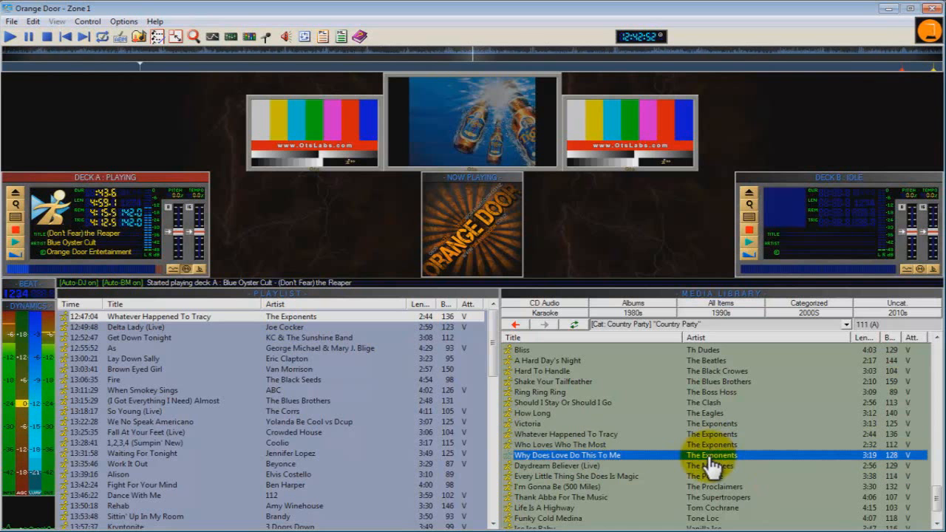
pyautogui.moveTo(711, 464); pyautogui.dragTo(805, 225)
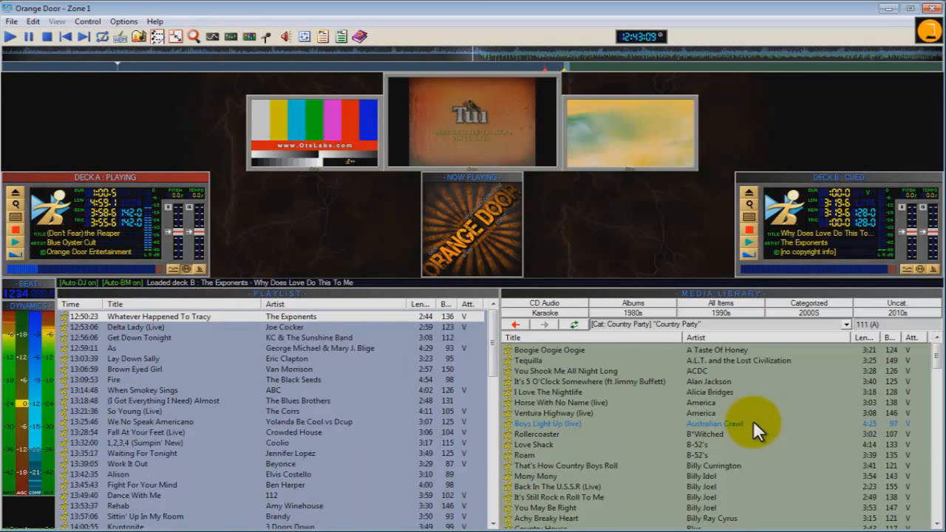
# - Show the Karaoke category in the media library and select "You And I" by Eddie Rabbit & Crystal Gayle
pyautogui.click(545, 314)
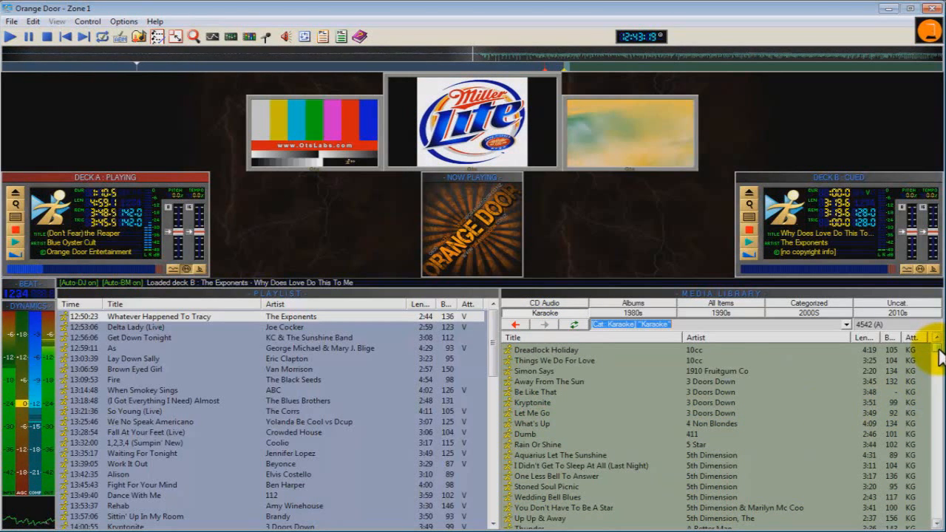
pyautogui.moveTo(939, 352); pyautogui.dragTo(914, 415)
pyautogui.click(731, 402)
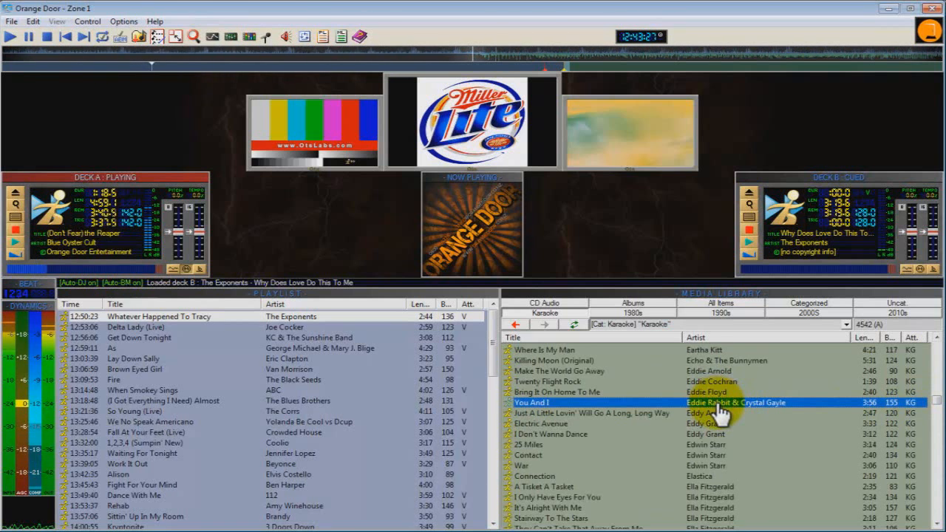
pyautogui.rightClick(717, 404)
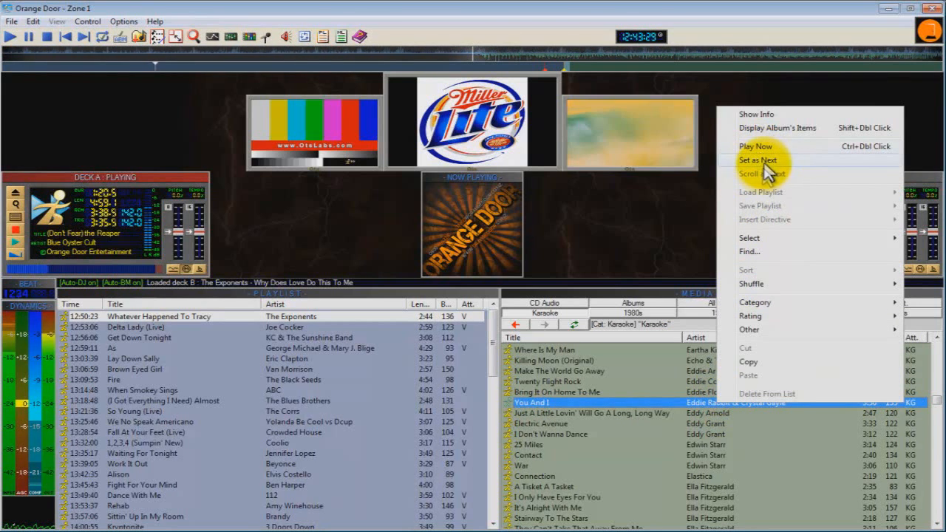
pyautogui.moveTo(669, 398); pyautogui.dragTo(720, 405)
pyautogui.click(727, 433)
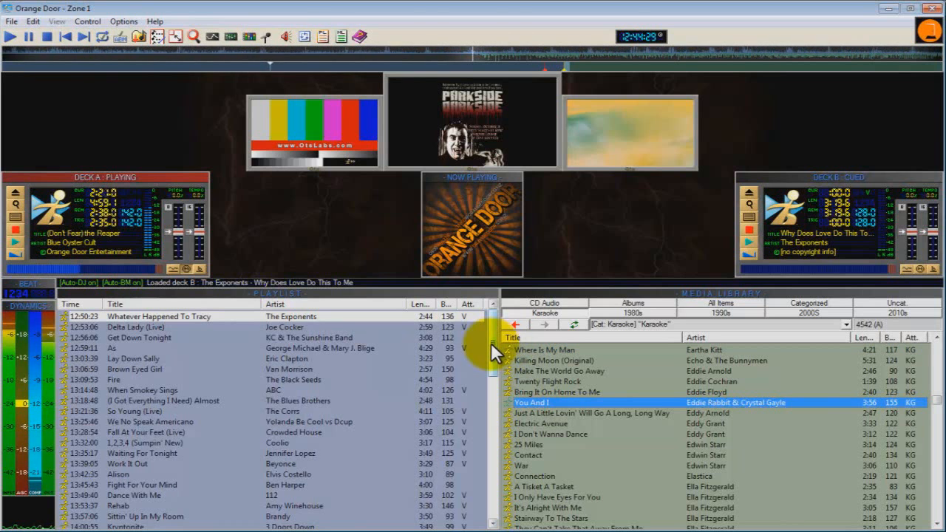
# - Reorder the playlist: move "Lay Down Sally" just below "We No Speak Americano", and "We No Speak Americano" to the first position
pyautogui.click(368, 315)
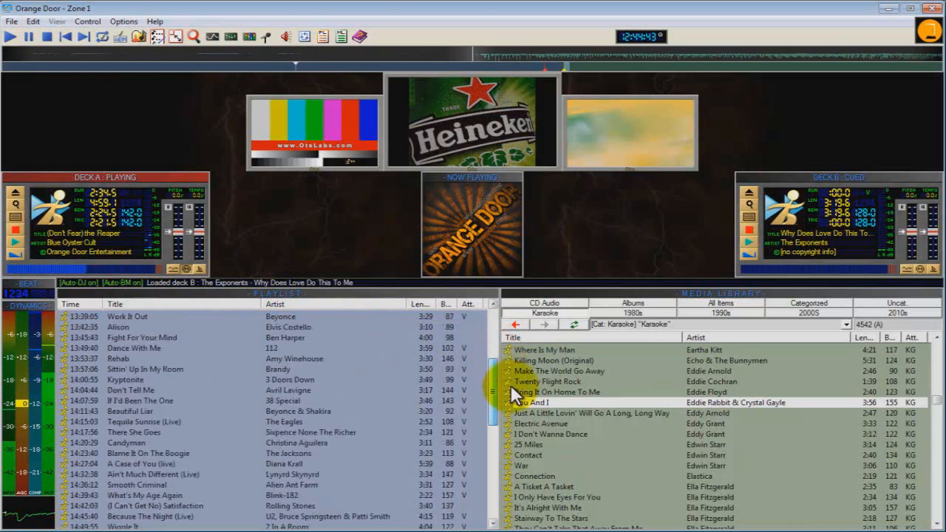
pyautogui.click(318, 359)
pyautogui.moveTo(274, 365); pyautogui.dragTo(289, 414)
pyautogui.click(291, 412)
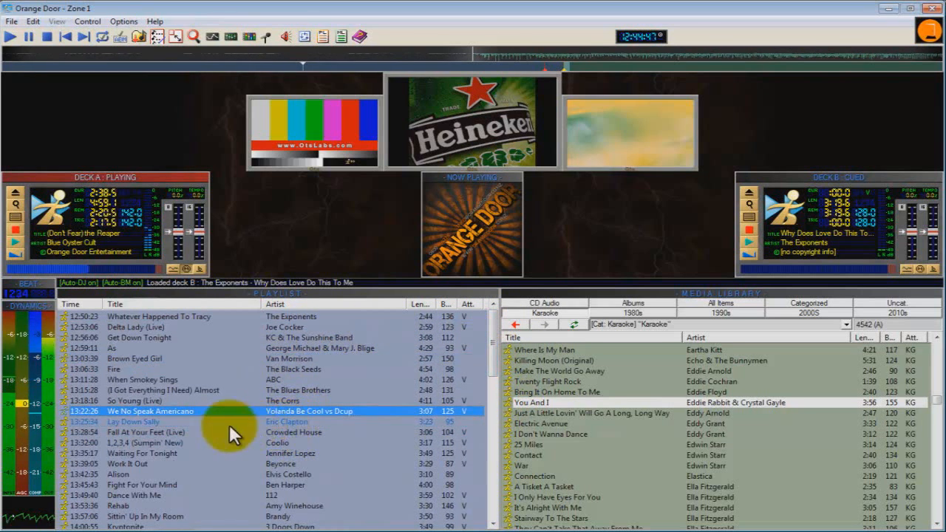
pyautogui.moveTo(192, 415); pyautogui.dragTo(164, 314)
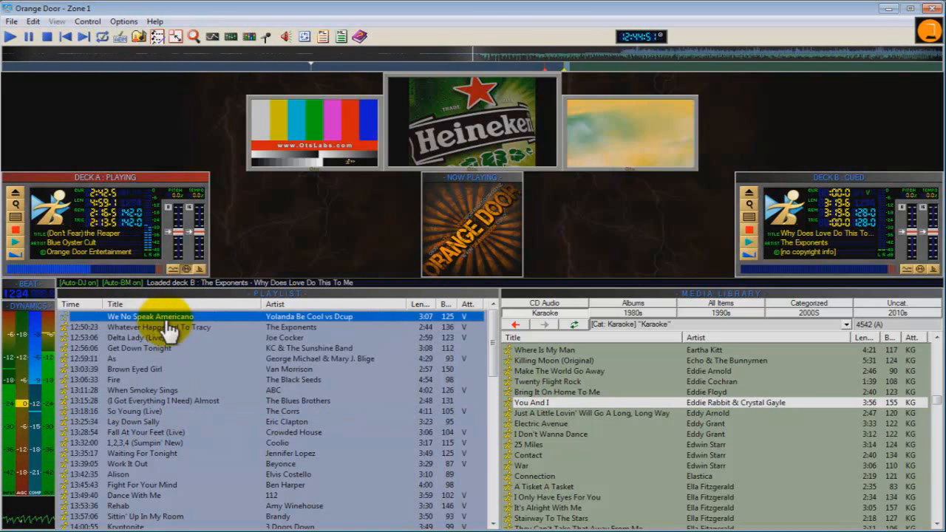
# - Set Coolio's "1,2,3,4 (Sumpin' New)" in the playlist as the next song
pyautogui.click(221, 443)
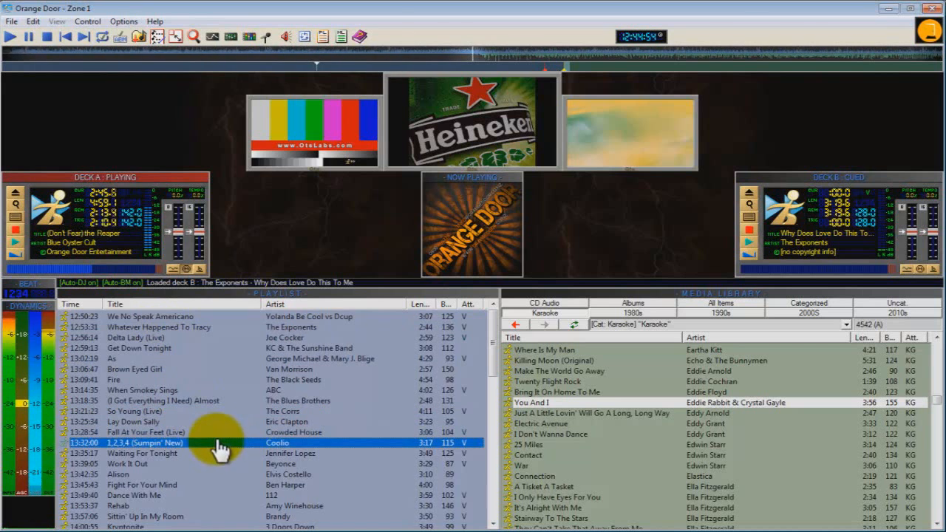
pyautogui.rightClick(216, 442)
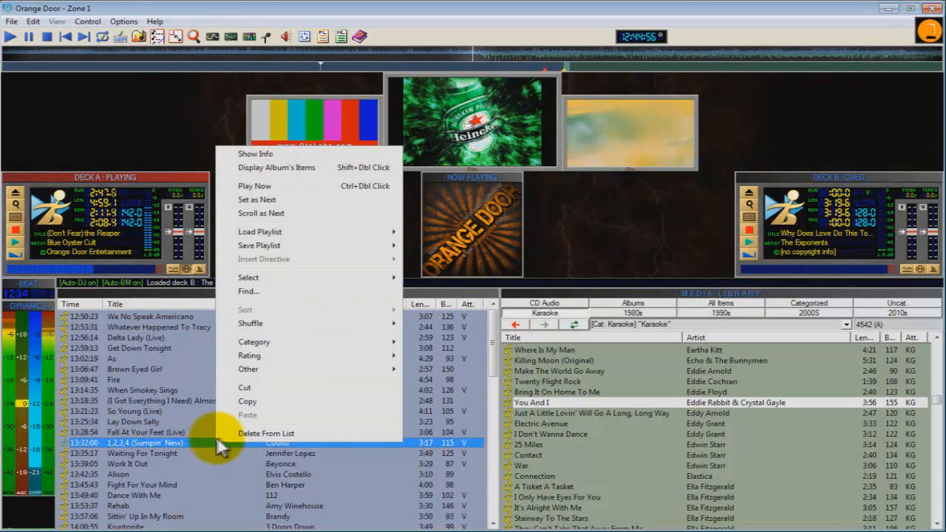
pyautogui.click(270, 201)
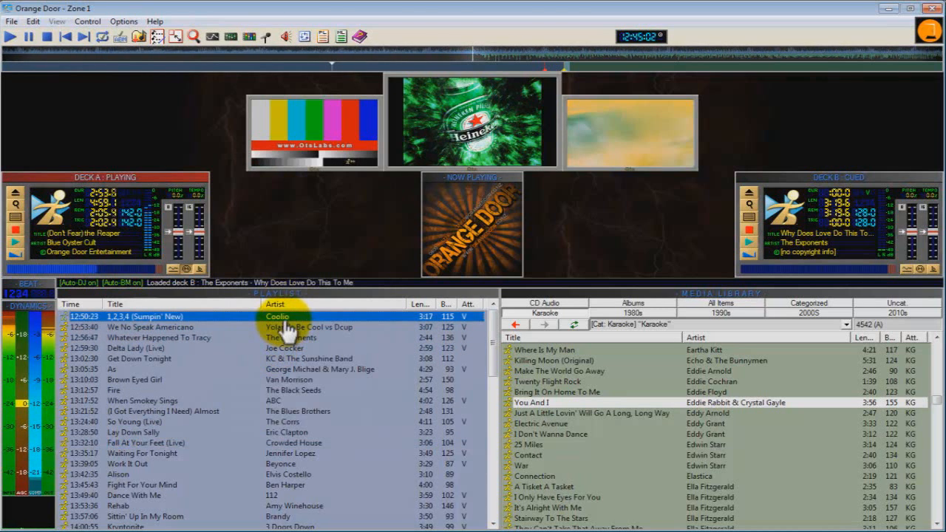
# - Play "Fire" by The Black Seeds from the playlist immediately
pyautogui.click(303, 390)
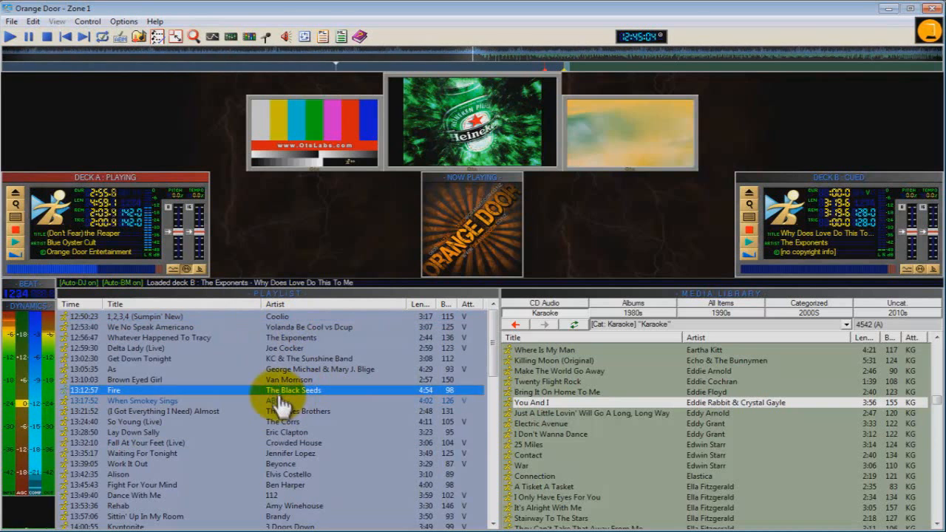
pyautogui.rightClick(278, 391)
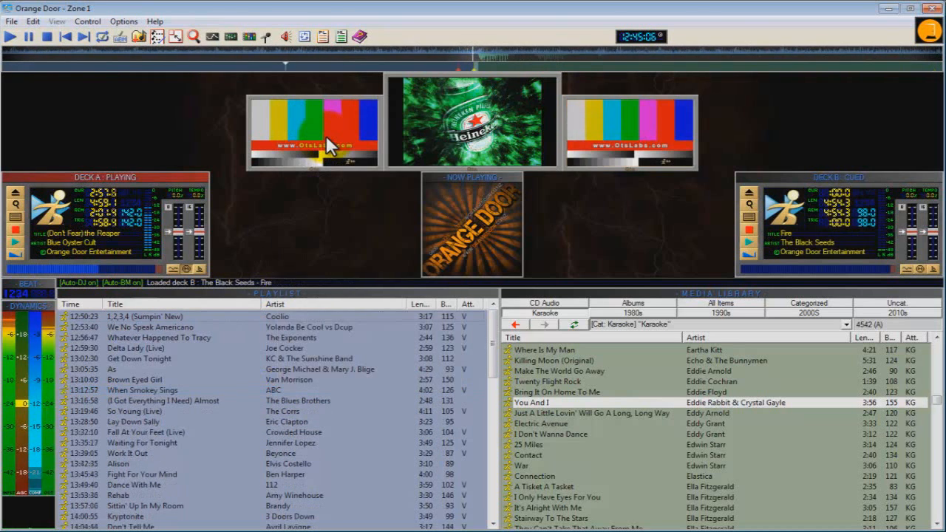
pyautogui.click(326, 136)
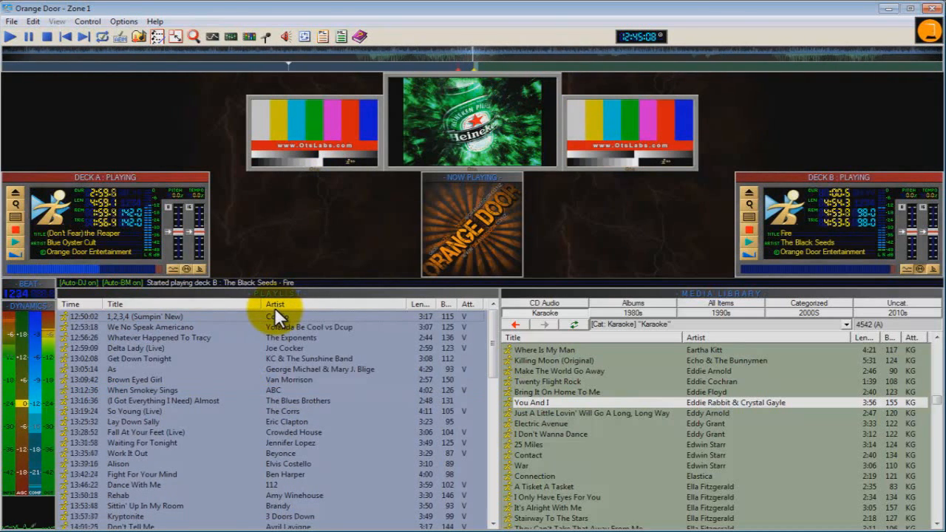
# - Select all songs in the playlist and look through the whole list
pyautogui.click(325, 337)
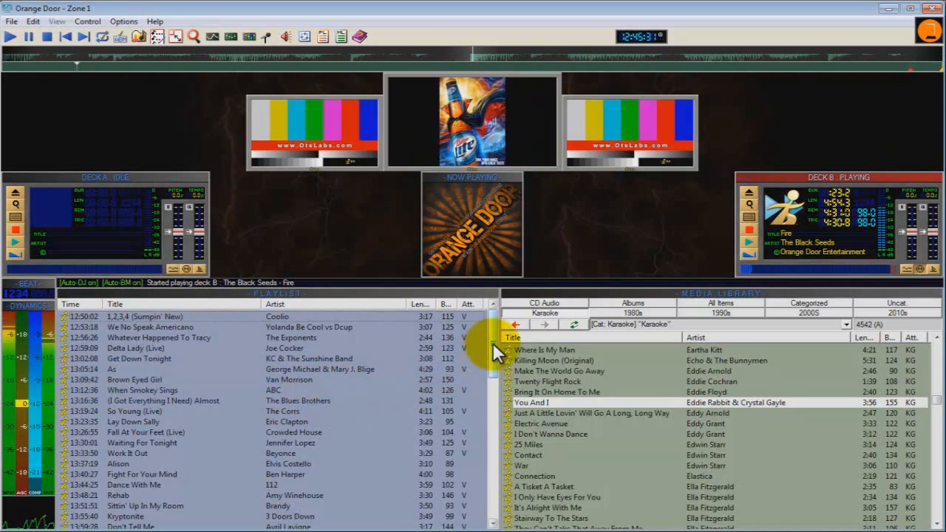
pyautogui.moveTo(493, 343)
pyautogui.mouseDown()
pyautogui.moveTo(492, 362)
pyautogui.moveTo(487, 340)
pyautogui.mouseUp()
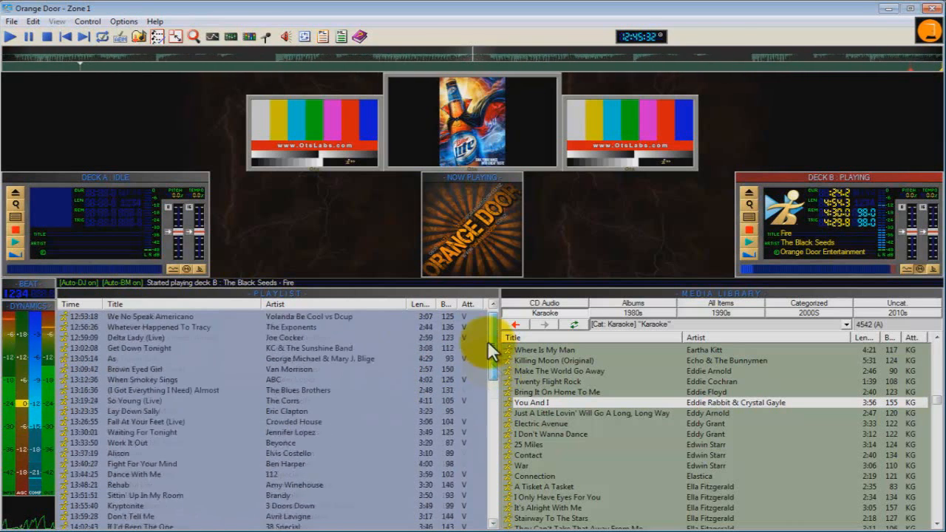
pyautogui.rightClick(280, 412)
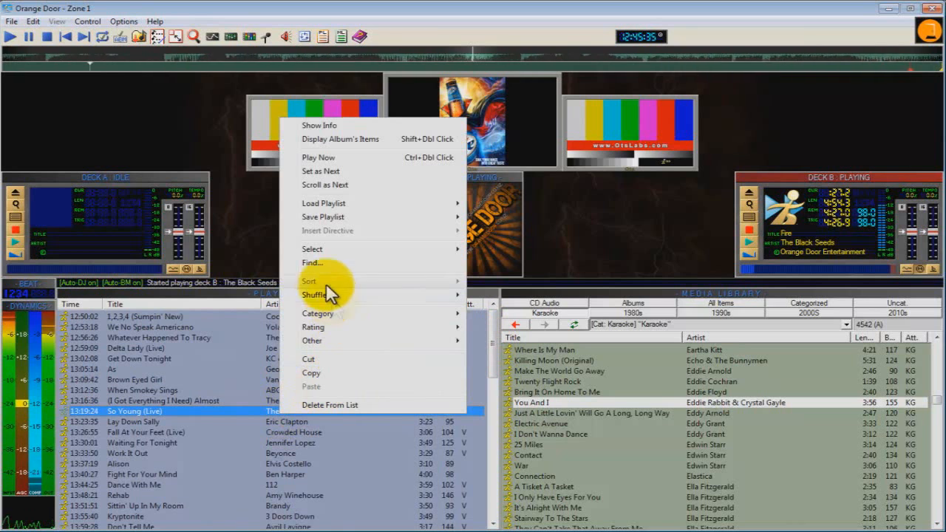
pyautogui.moveTo(326, 249)
pyautogui.click(539, 254)
pyautogui.moveTo(492, 330); pyautogui.dragTo(498, 465)
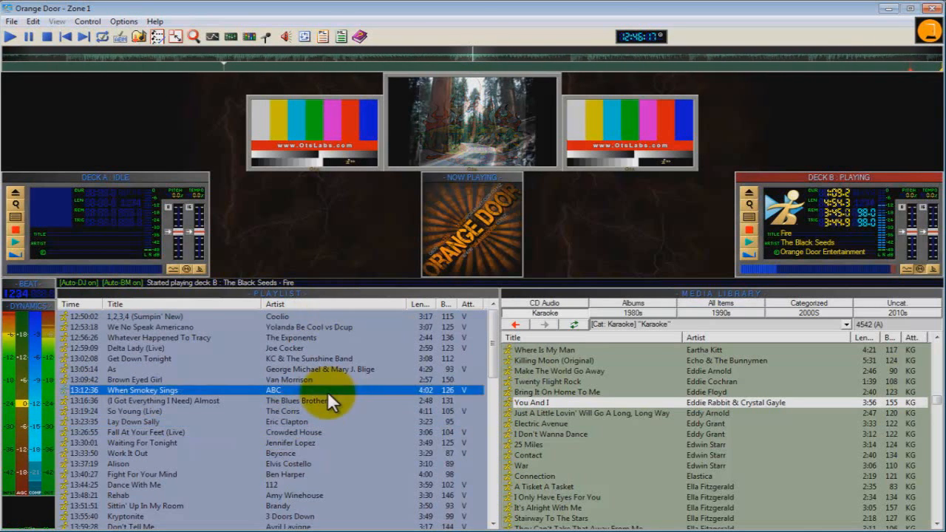
# - Select all songs in the playlist, shuffle them using 20/20 Artist/Title Separation, and look through the new order
pyautogui.rightClick(327, 394)
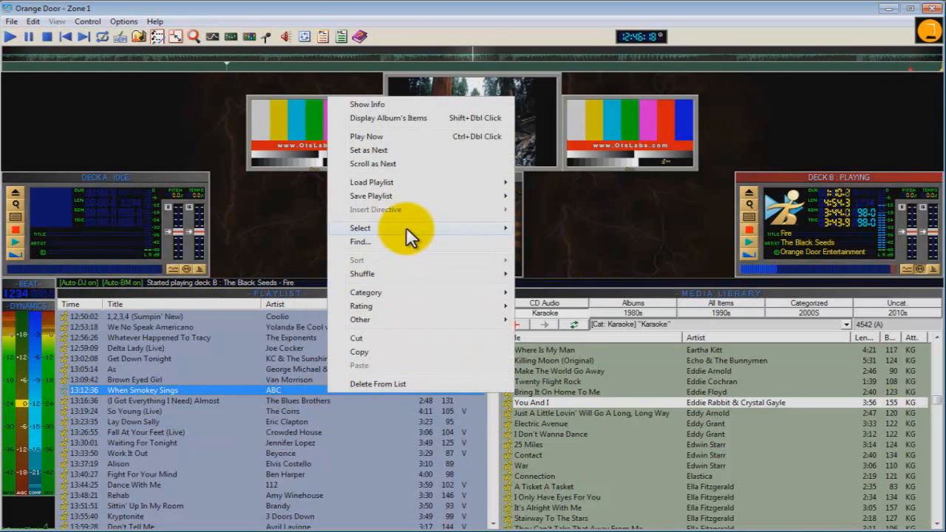
pyautogui.moveTo(405, 227)
pyautogui.click(549, 226)
pyautogui.rightClick(263, 434)
pyautogui.click(285, 423)
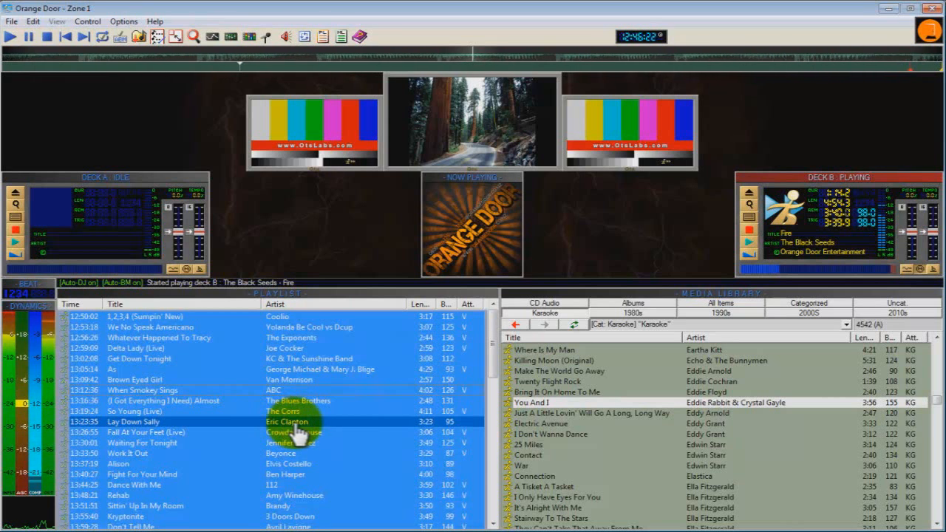
pyautogui.click(294, 413)
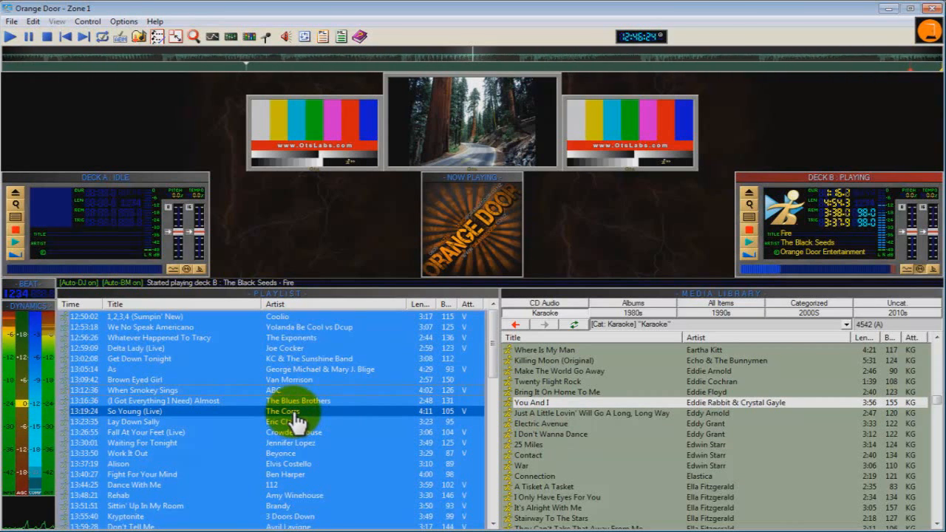
pyautogui.rightClick(294, 413)
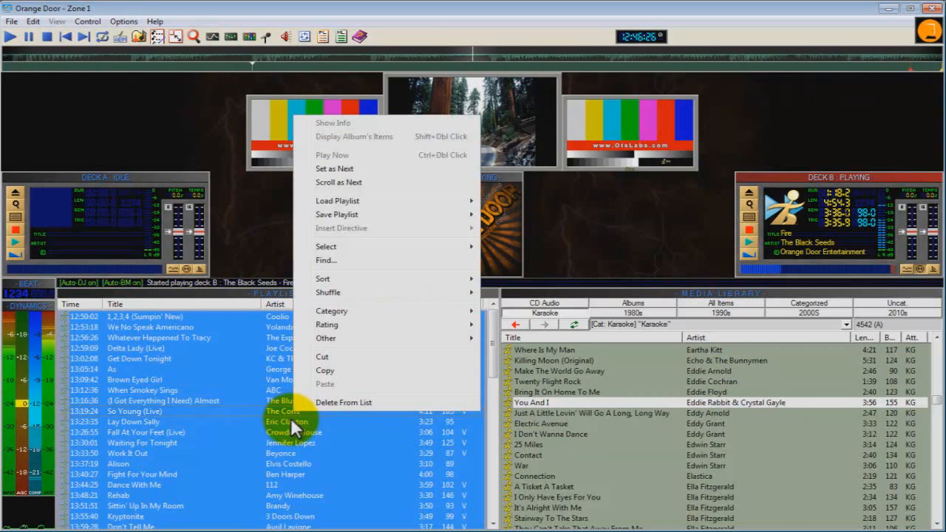
pyautogui.moveTo(351, 294)
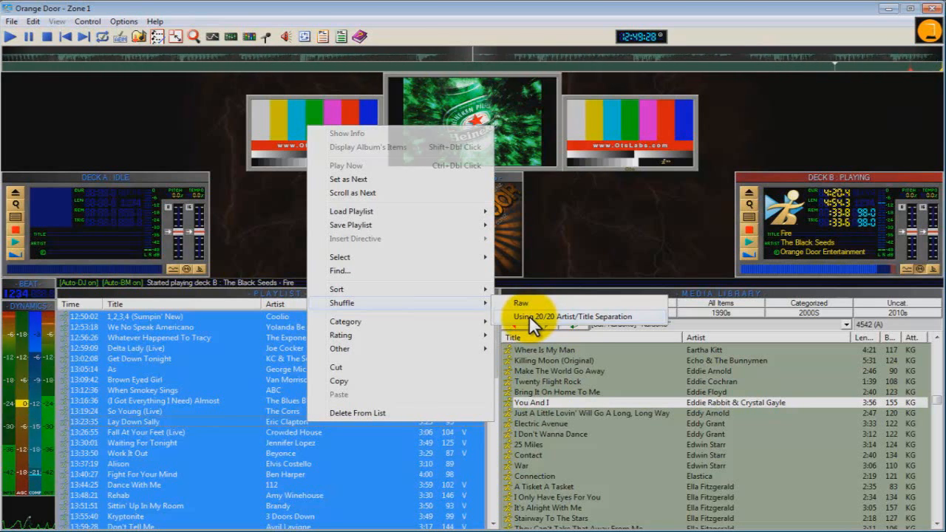
pyautogui.click(531, 316)
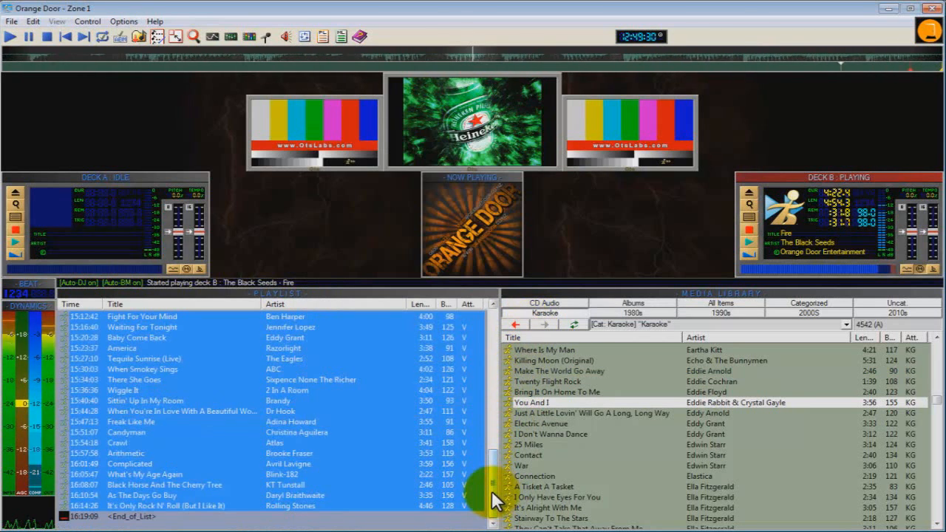
pyautogui.moveTo(492, 492); pyautogui.dragTo(493, 478)
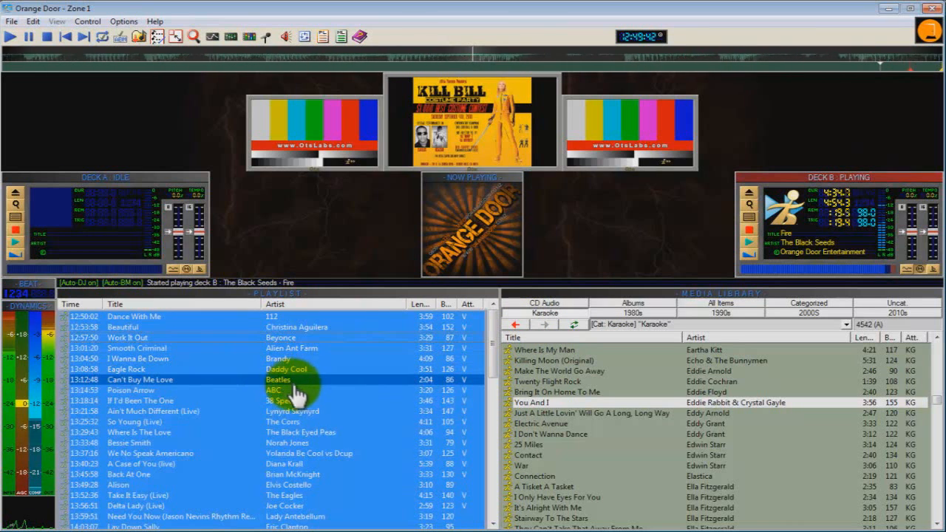
pyautogui.click(310, 422)
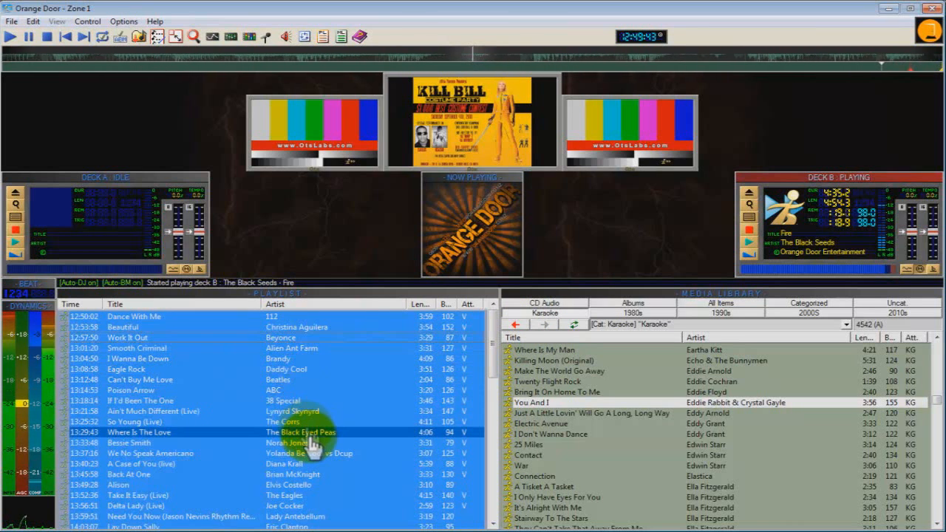
pyautogui.click(306, 411)
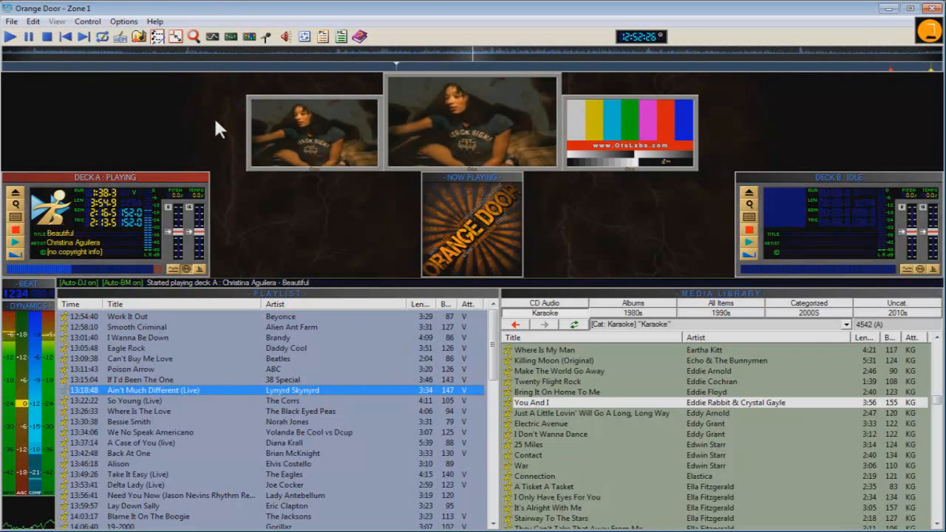
# - Open the media library search and set it to stay open after copying a song
pyautogui.click(194, 37)
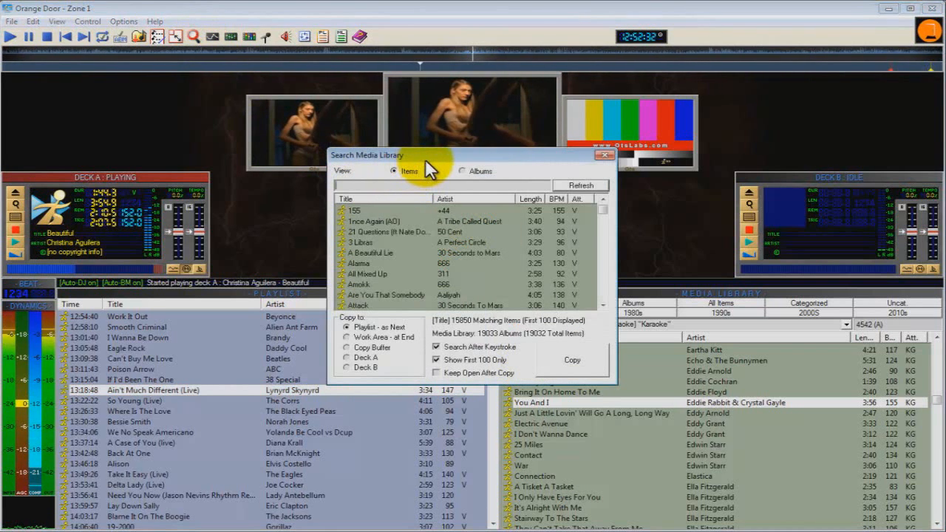
pyautogui.moveTo(434, 155); pyautogui.dragTo(448, 153)
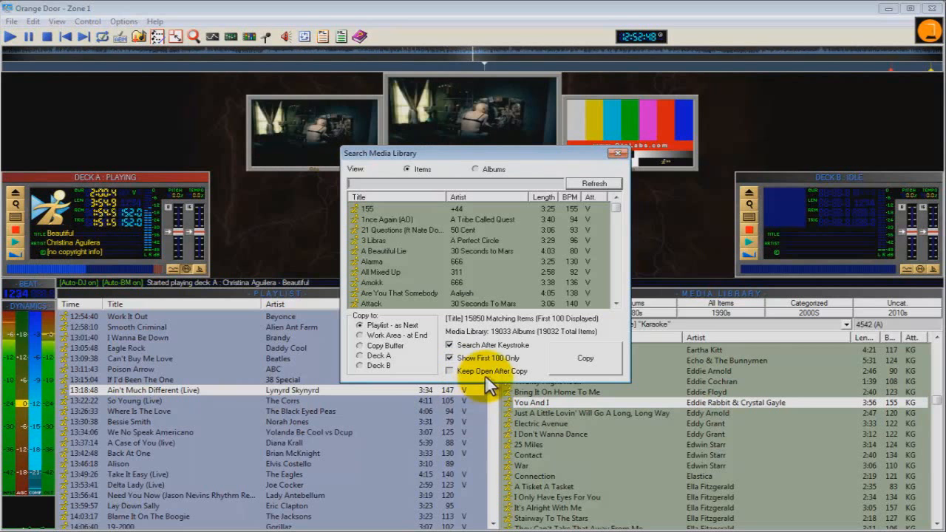
pyautogui.click(515, 372)
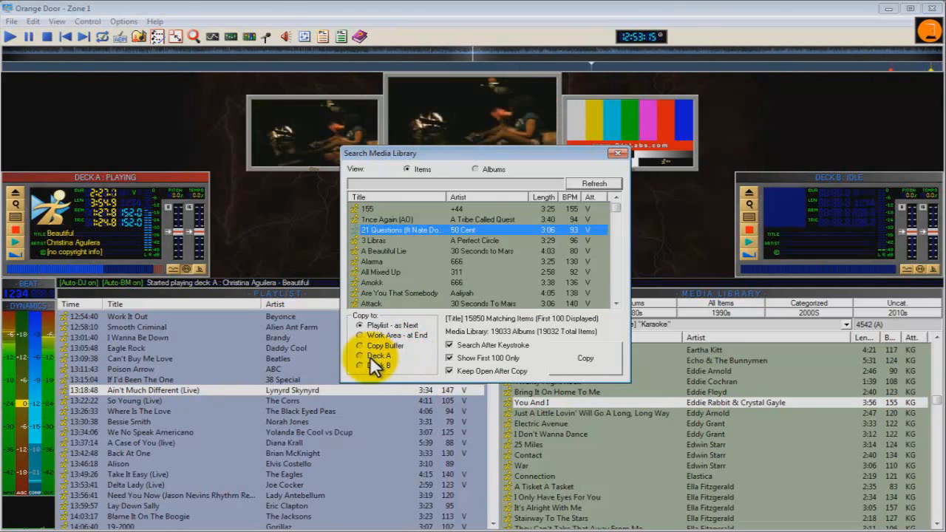
# - Search the media library for "eagles" and copy "Take It Easy (Live)" by The Eagles into the playlist as the next song
pyautogui.click(393, 189)
pyautogui.write('eagles')
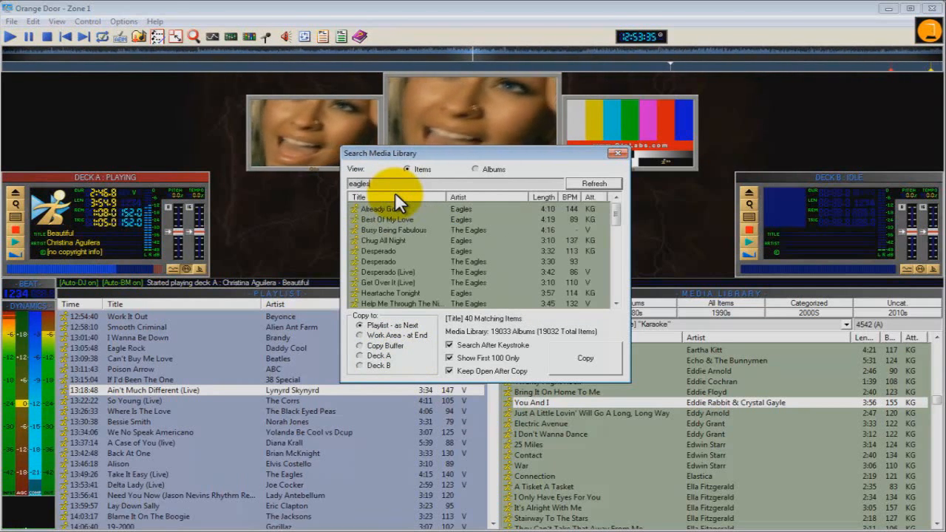
pyautogui.click(486, 238)
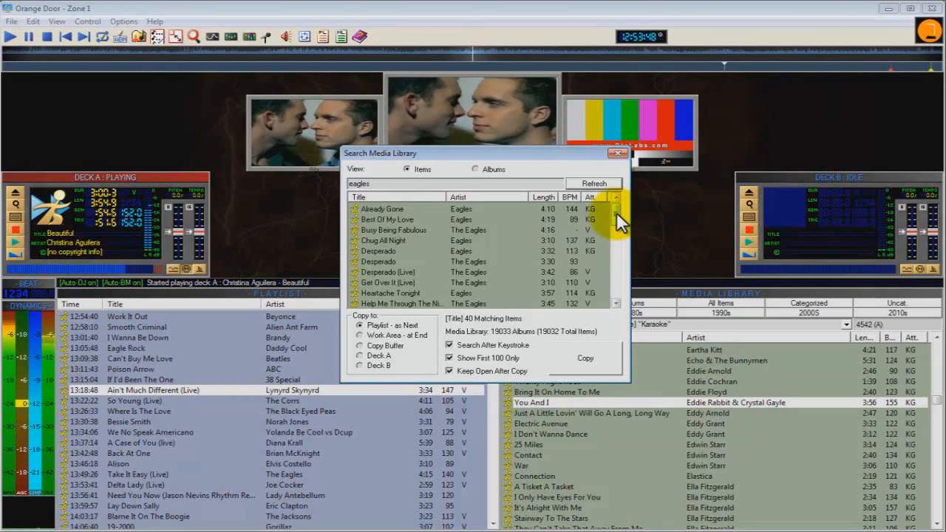
pyautogui.moveTo(616, 212); pyautogui.dragTo(624, 270)
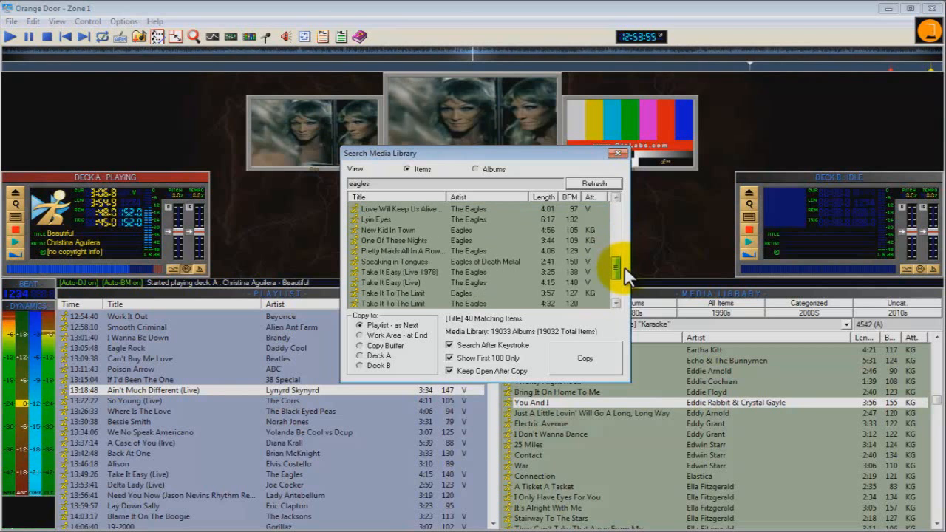
pyautogui.click(395, 283)
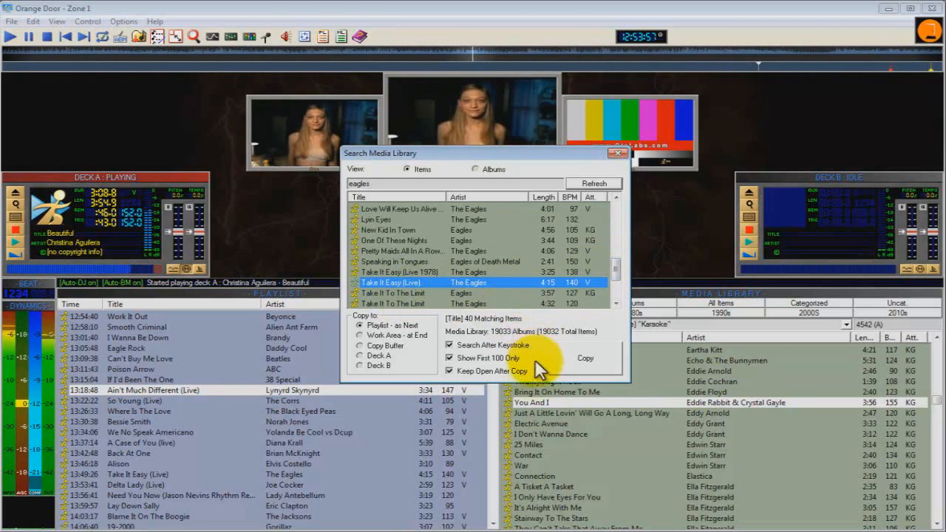
pyautogui.click(582, 361)
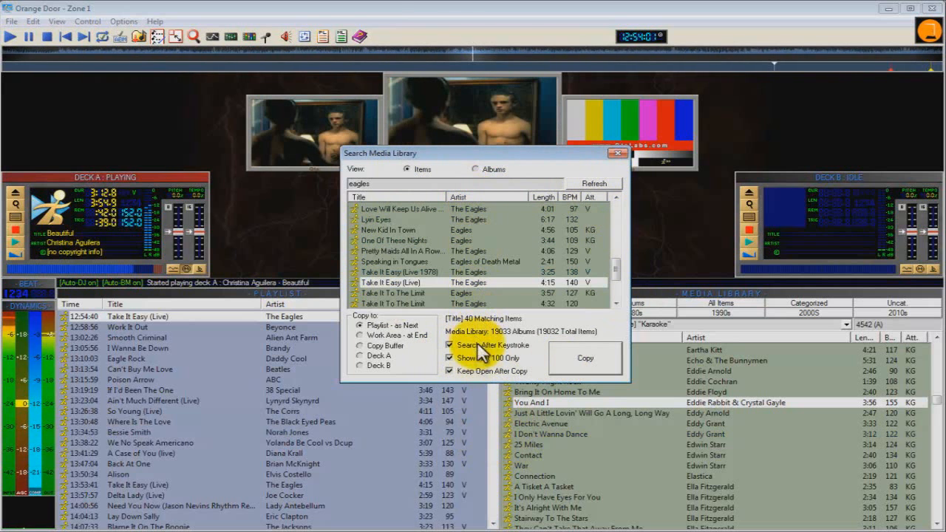
# - Turn off Keep Open After Copy and copy "Take It Easy (Live)" into the playlist as next once more
pyautogui.click(449, 370)
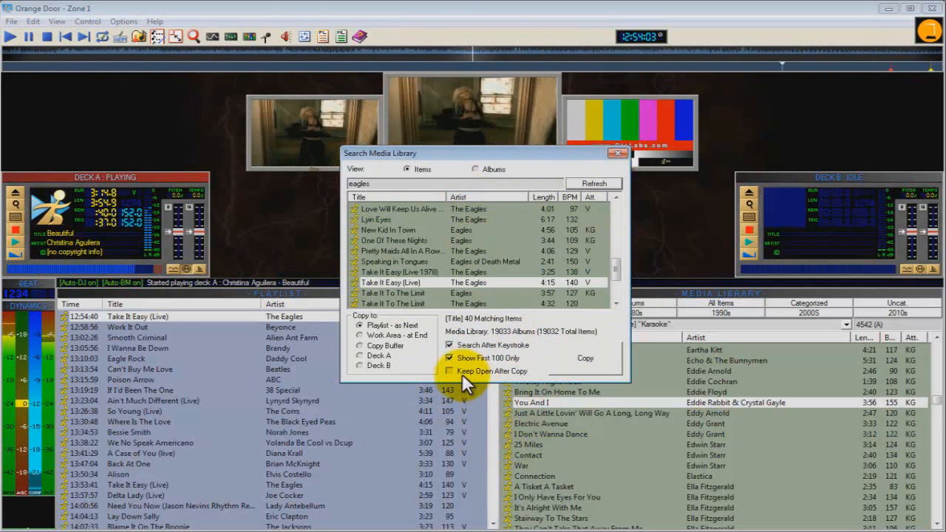
pyautogui.click(589, 357)
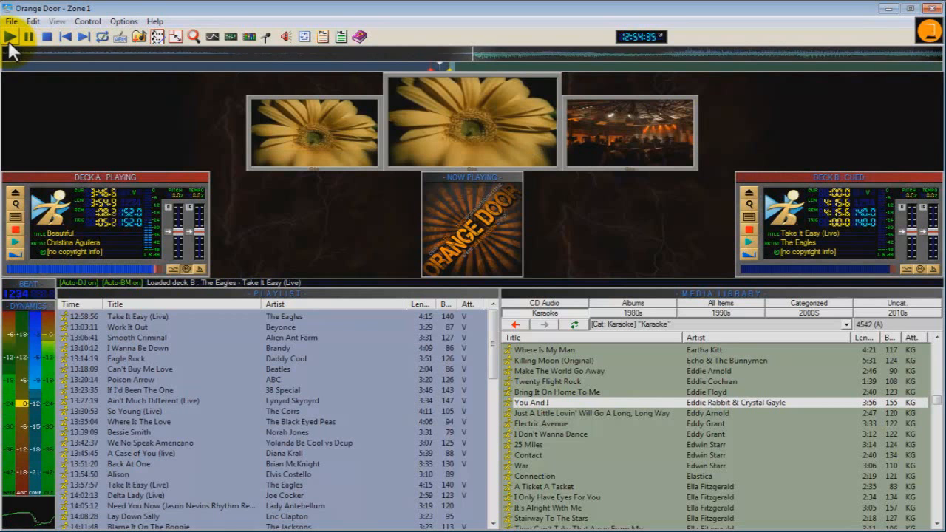
# - Skip from "Beautiful" to the cued Eagles song, and stop and restart its playback
pyautogui.click(83, 37)
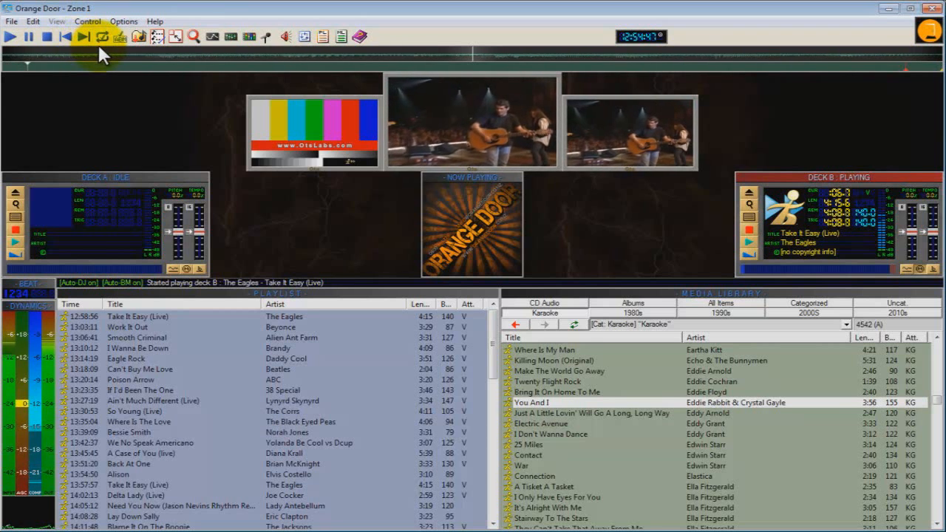
pyautogui.click(46, 37)
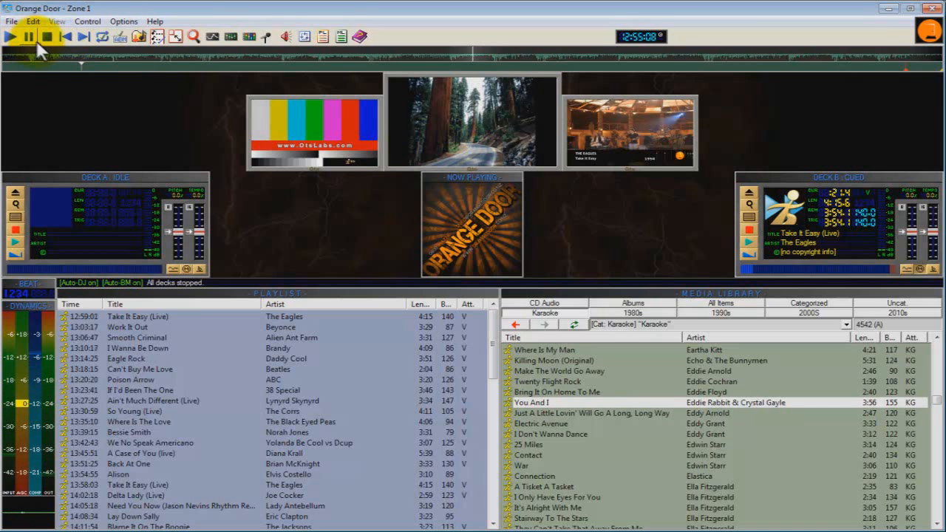
pyautogui.click(12, 40)
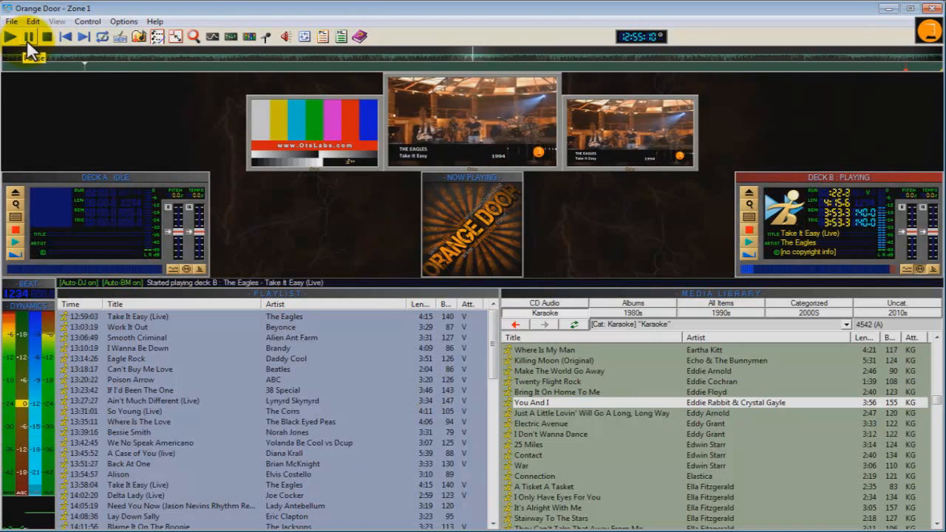